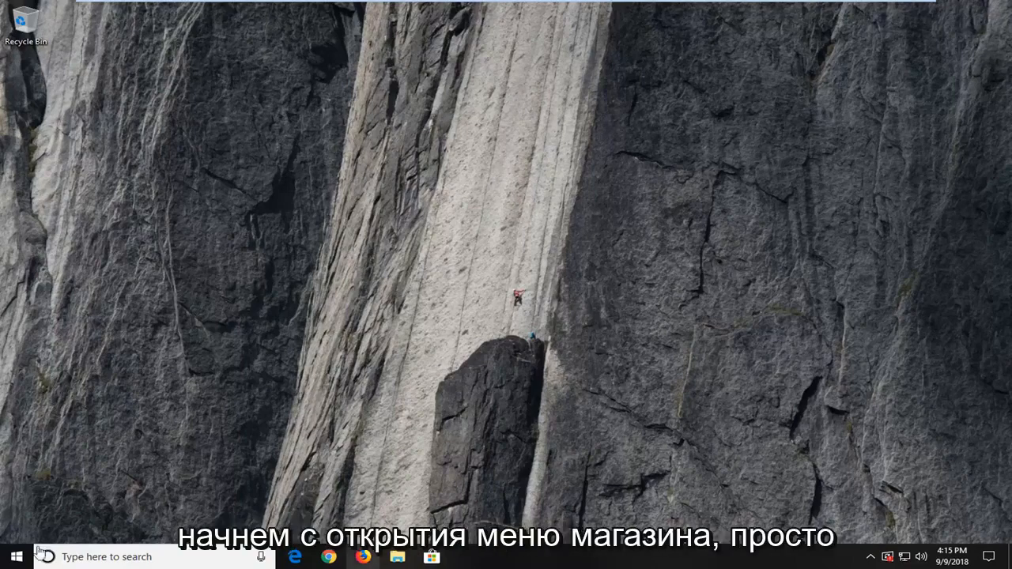
# Step: Search the Start menu for "services" and launch the Services desktop app
pyautogui.click(16, 556)
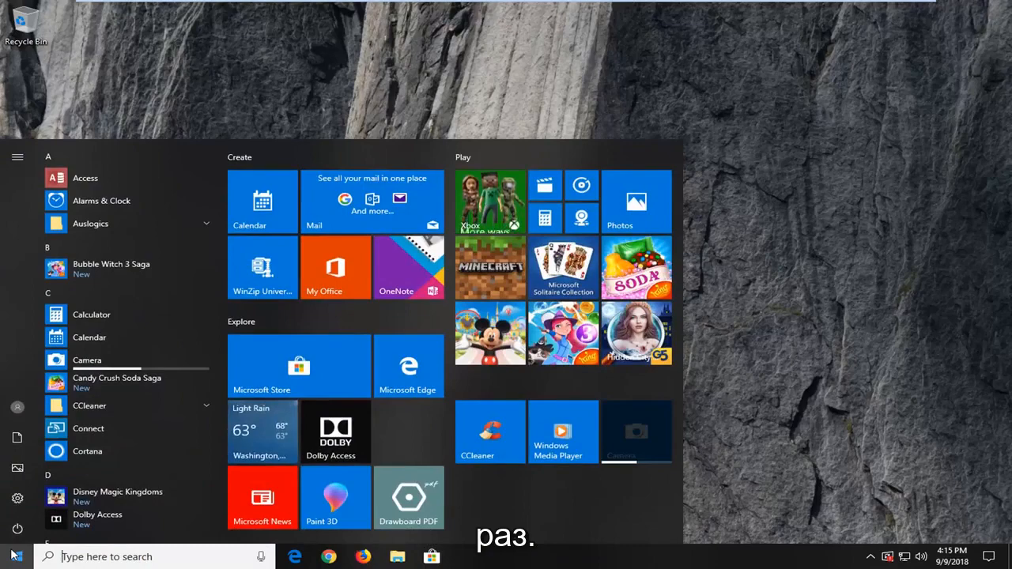
pyautogui.write('services')
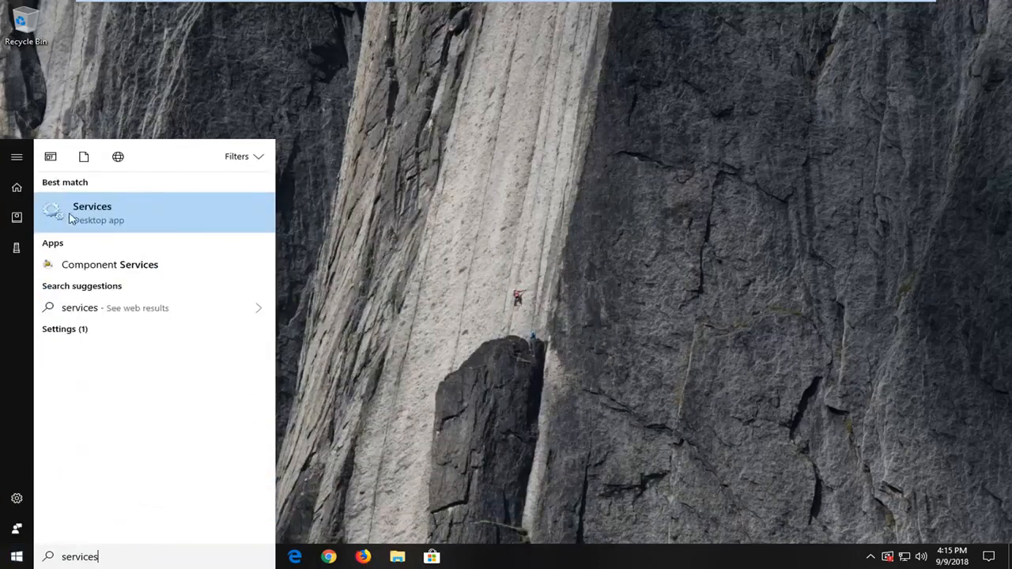
pyautogui.click(79, 218)
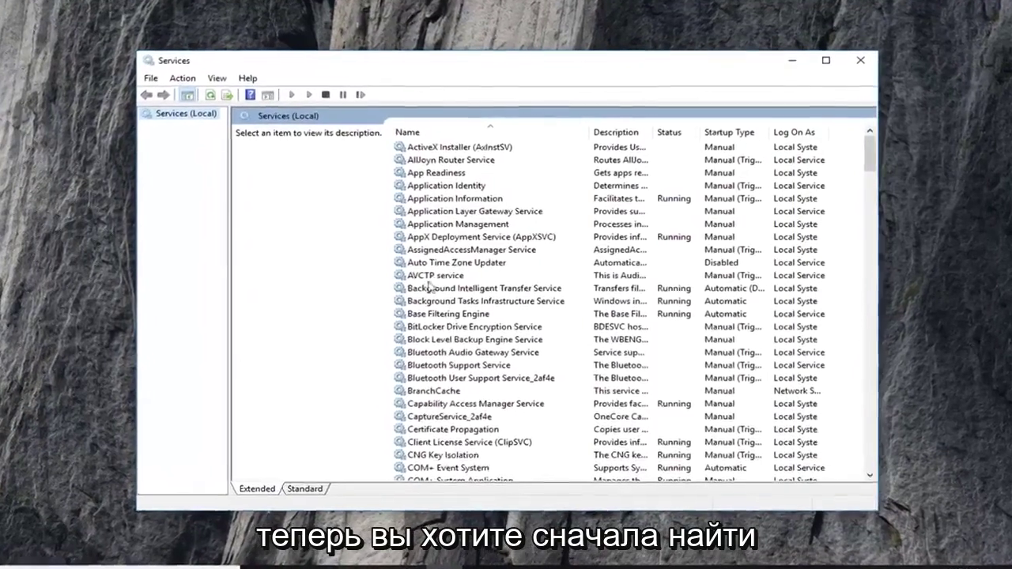
# Step: Stop the Background Intelligent Transfer Service from its Properties dialog
pyautogui.click(428, 277)
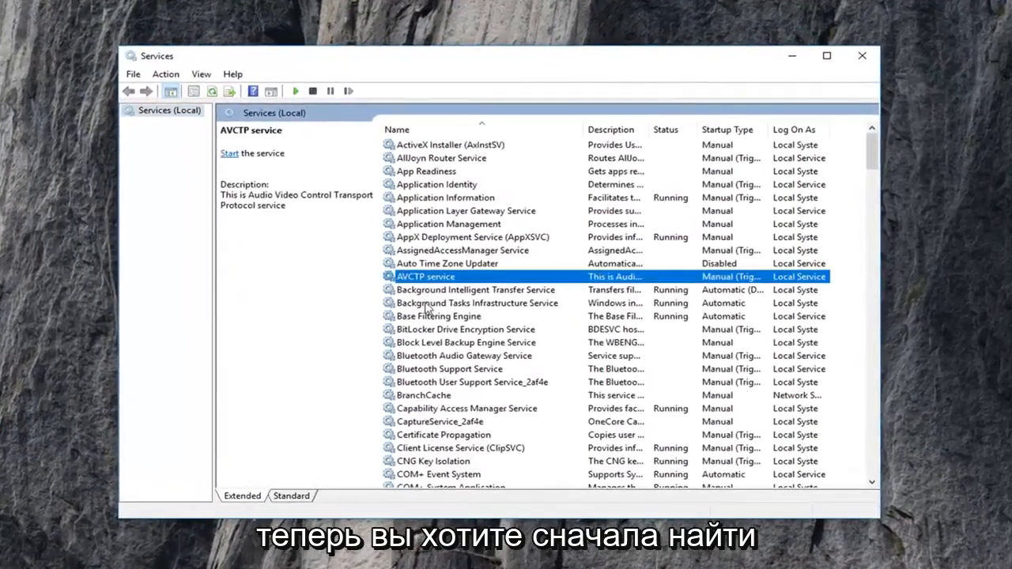
pyautogui.click(427, 291)
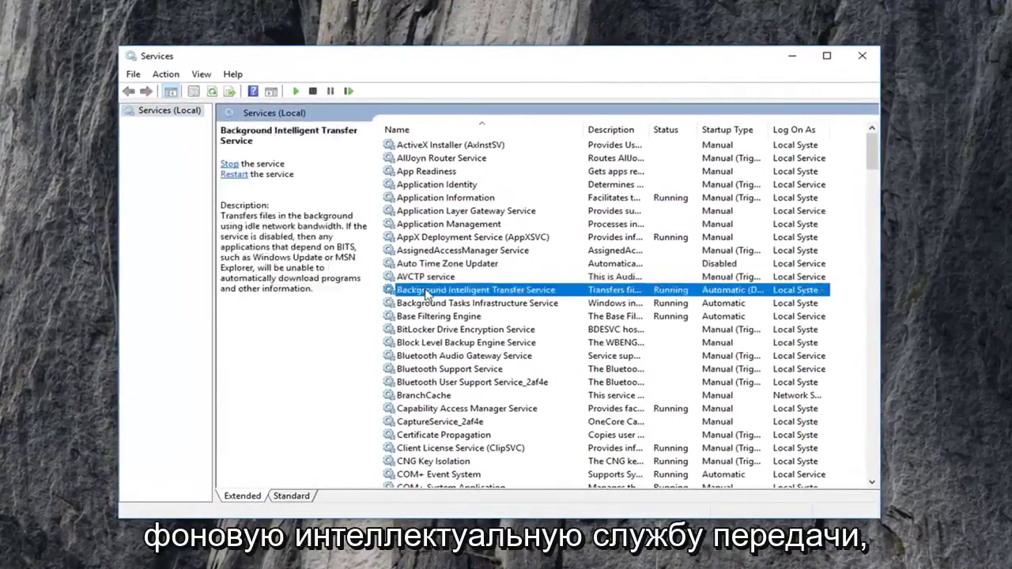
pyautogui.doubleClick(522, 291)
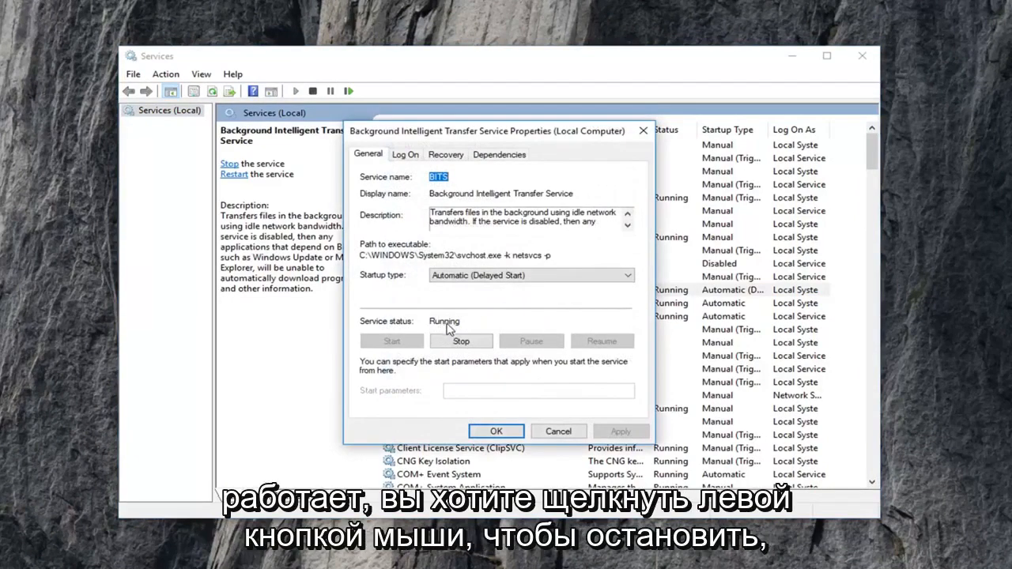
pyautogui.click(456, 345)
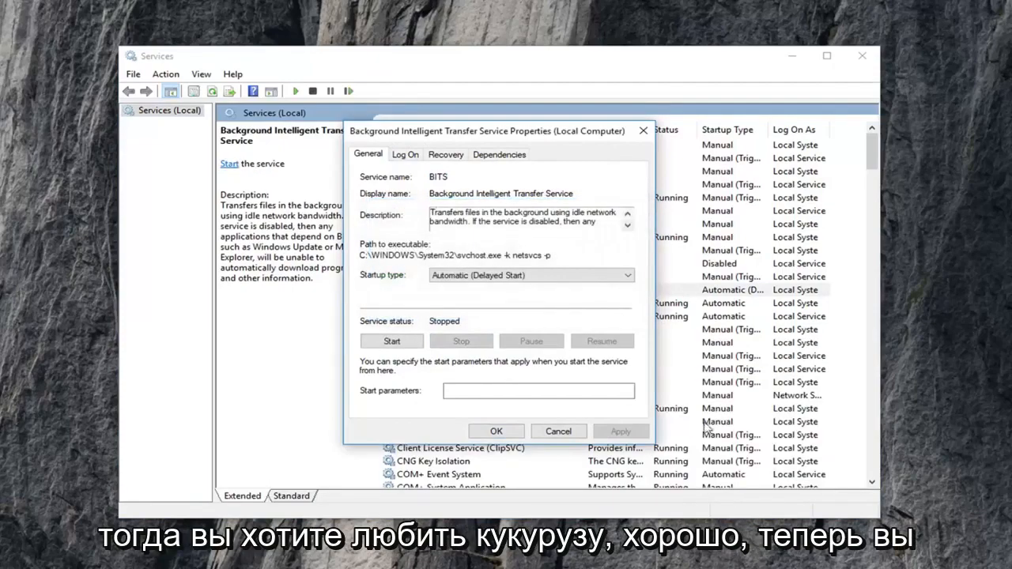
# Step: Close BITS properties, then stop the Windows Update service and close its Properties dialog
pyautogui.click(490, 432)
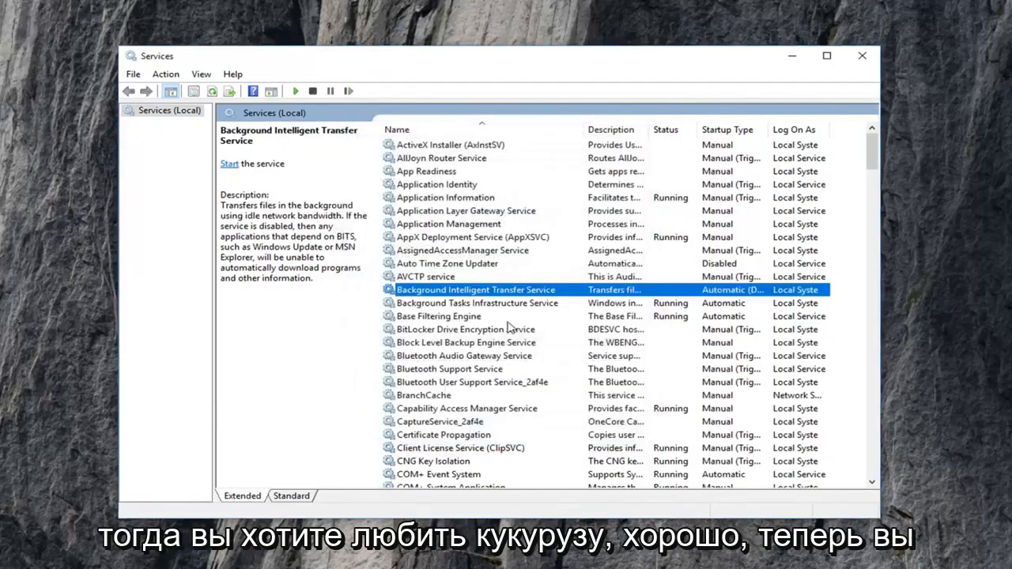
pyautogui.scroll(-9, 522, 326)
pyautogui.scroll(-15, 522, 326)
pyautogui.scroll(-15, 518, 322)
pyautogui.scroll(-15, 514, 320)
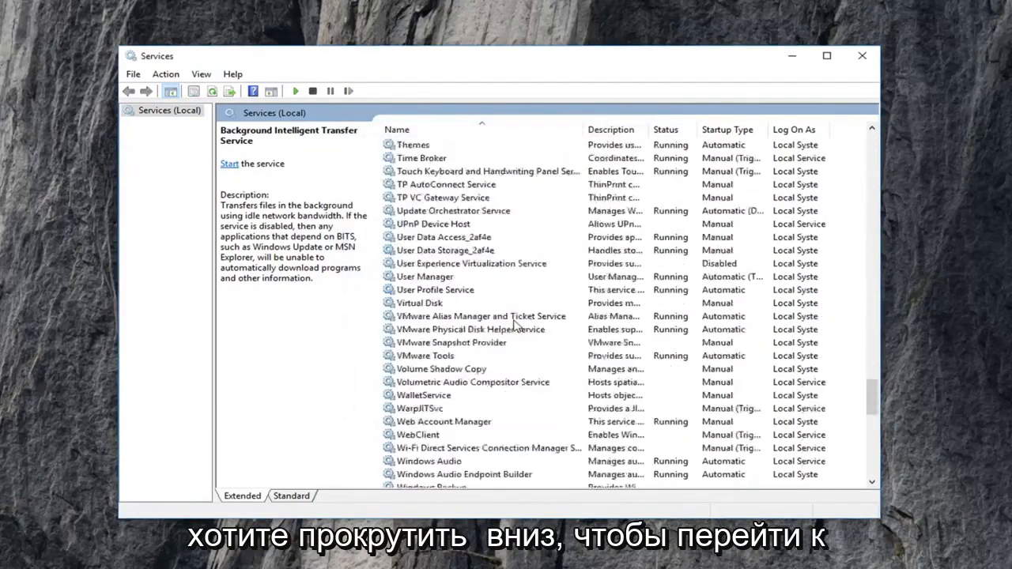
pyautogui.scroll(-15, 510, 318)
pyautogui.click(445, 413)
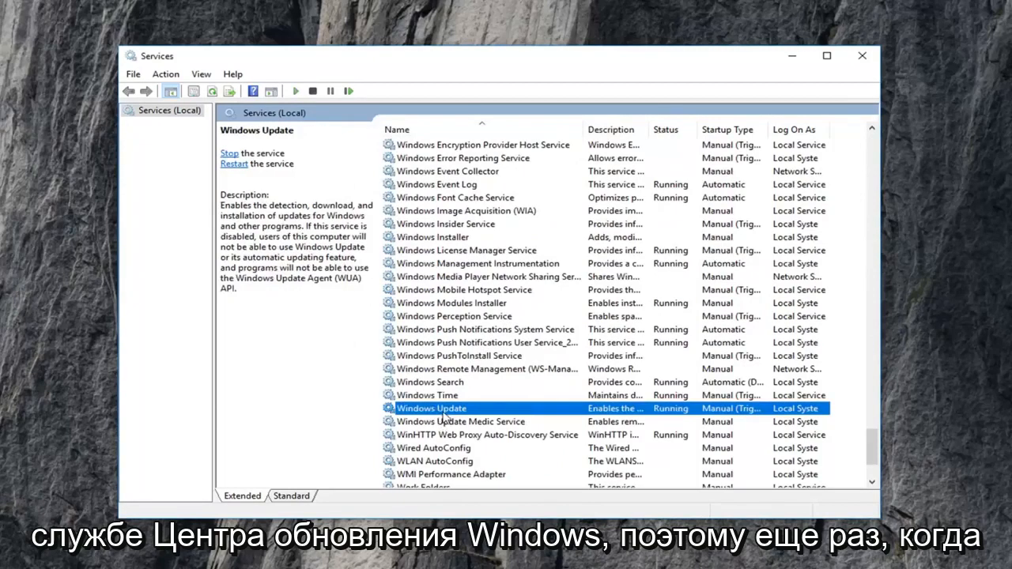
pyautogui.doubleClick(438, 412)
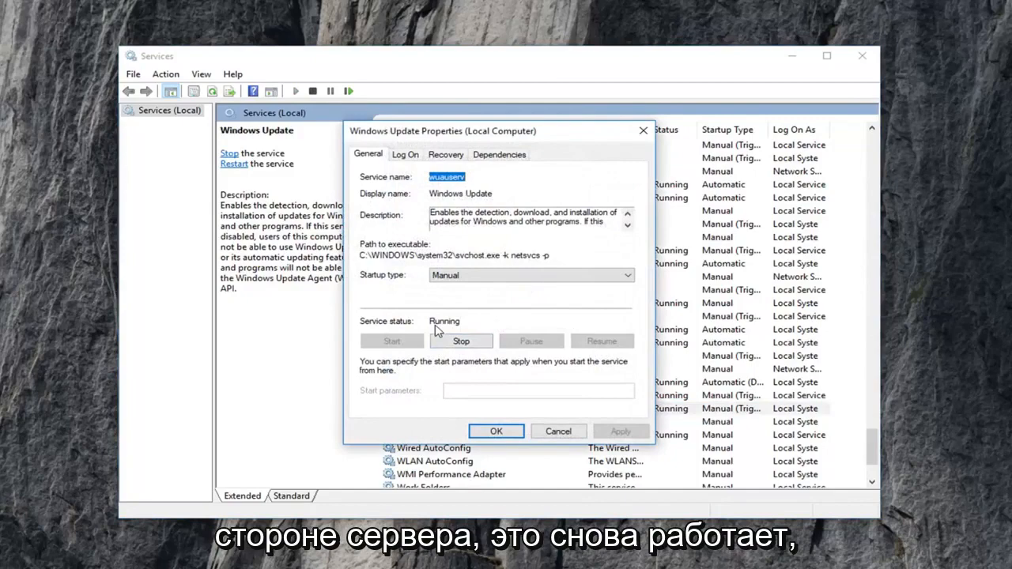
pyautogui.click(448, 348)
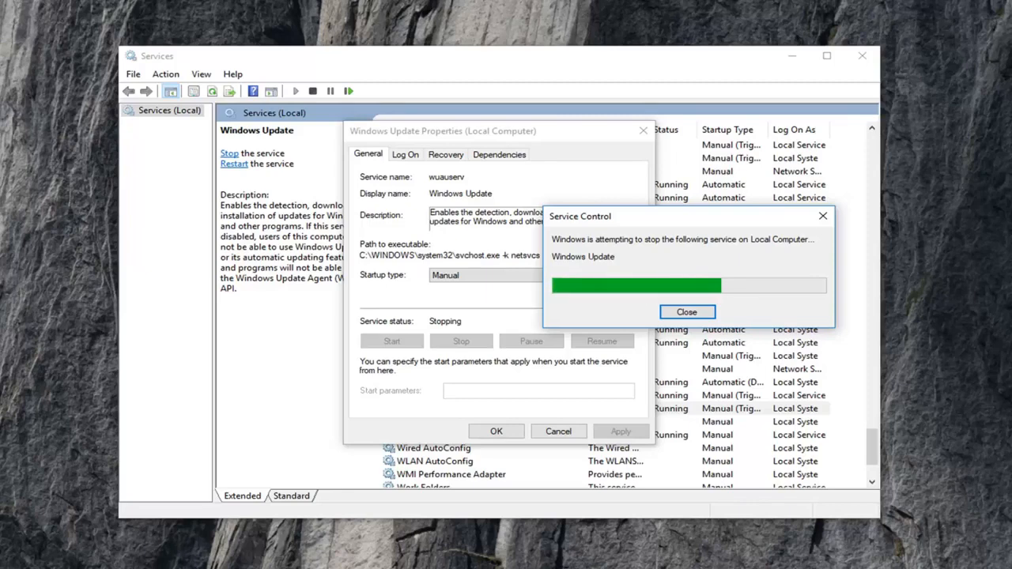
pyautogui.click(392, 340)
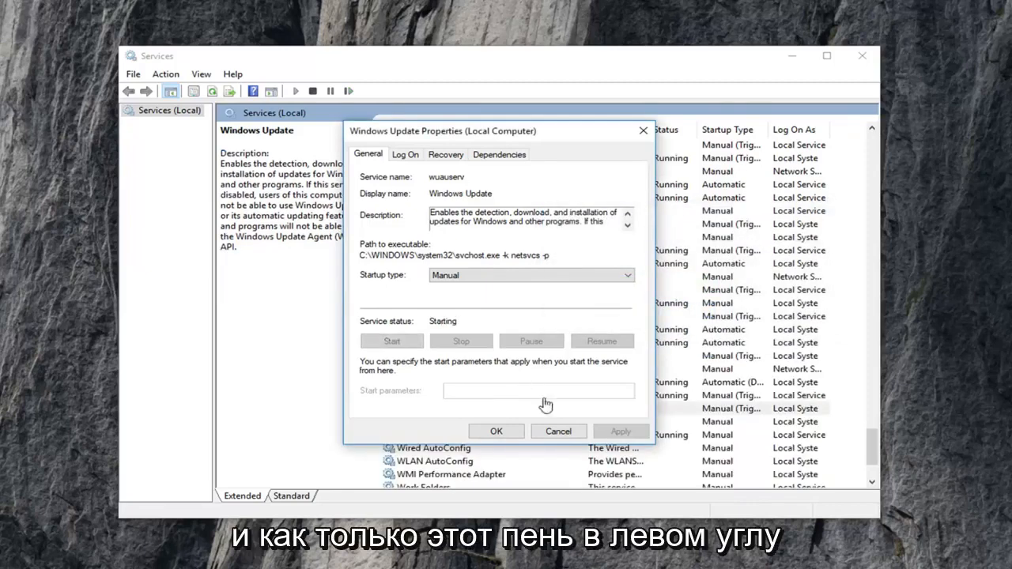
pyautogui.click(497, 433)
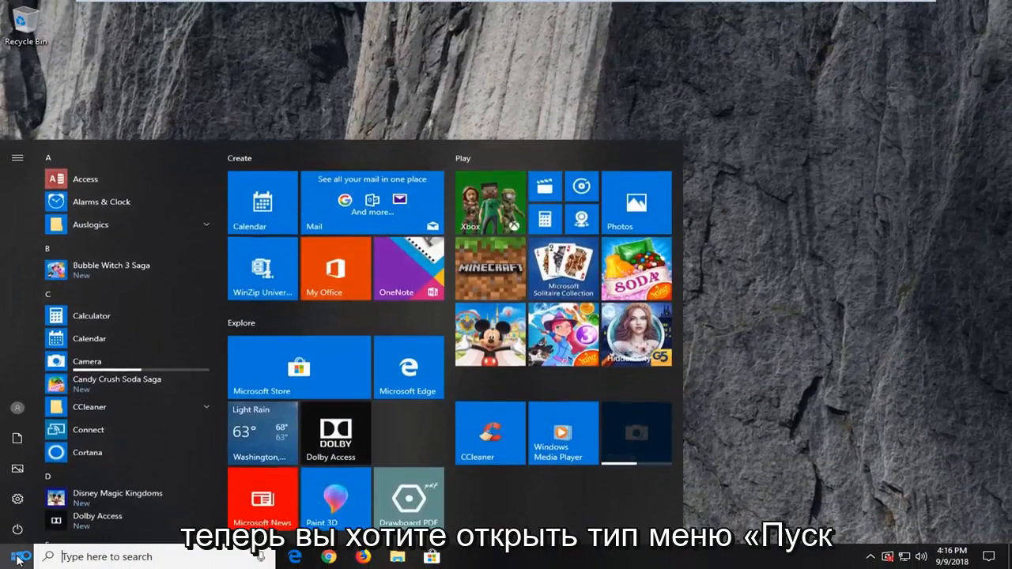
pyautogui.write('file e')
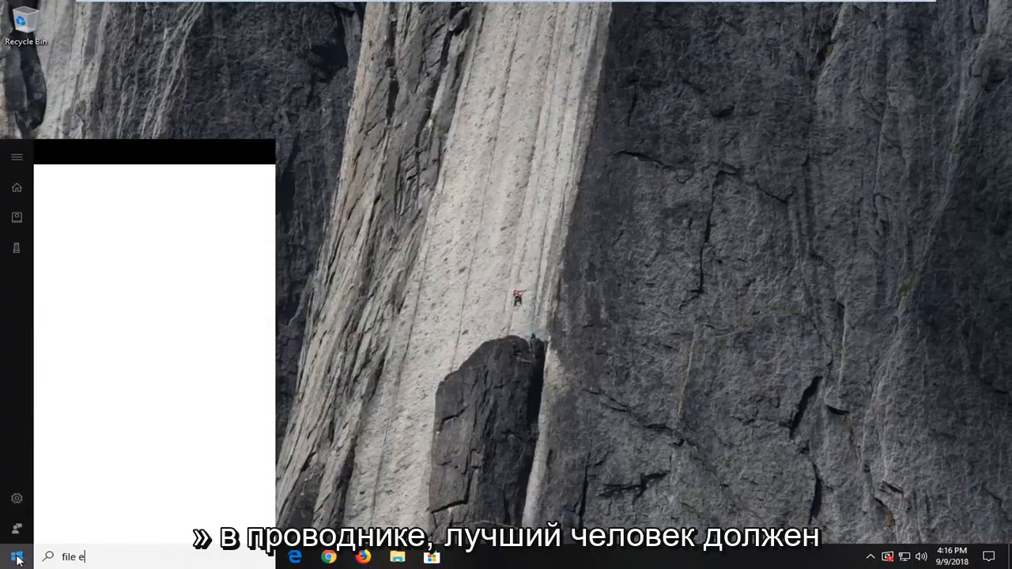
pyautogui.write('xplorer')
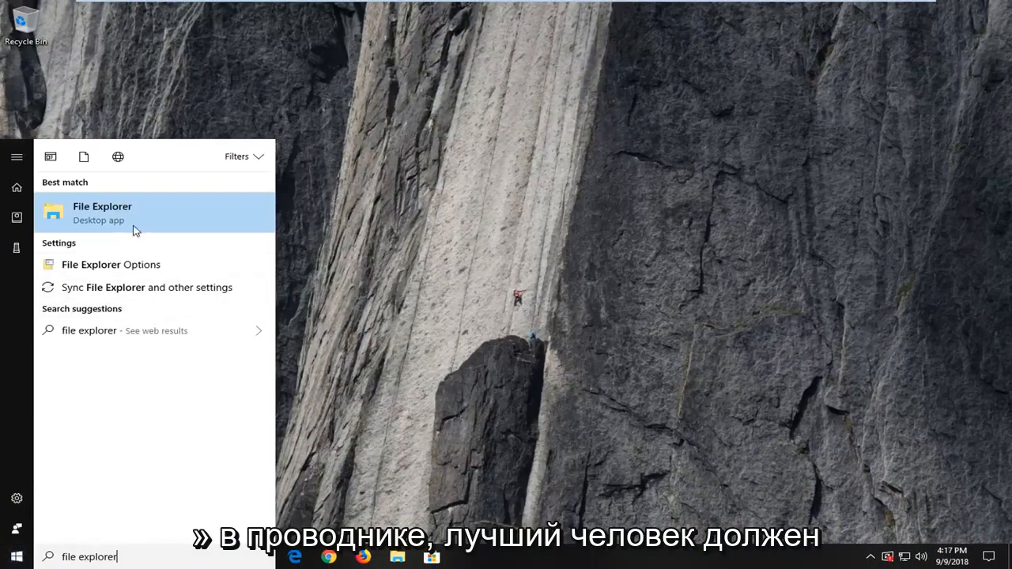
# Step: Launch File Explorer and open Local Disk (C:) from This PC
pyautogui.click(135, 224)
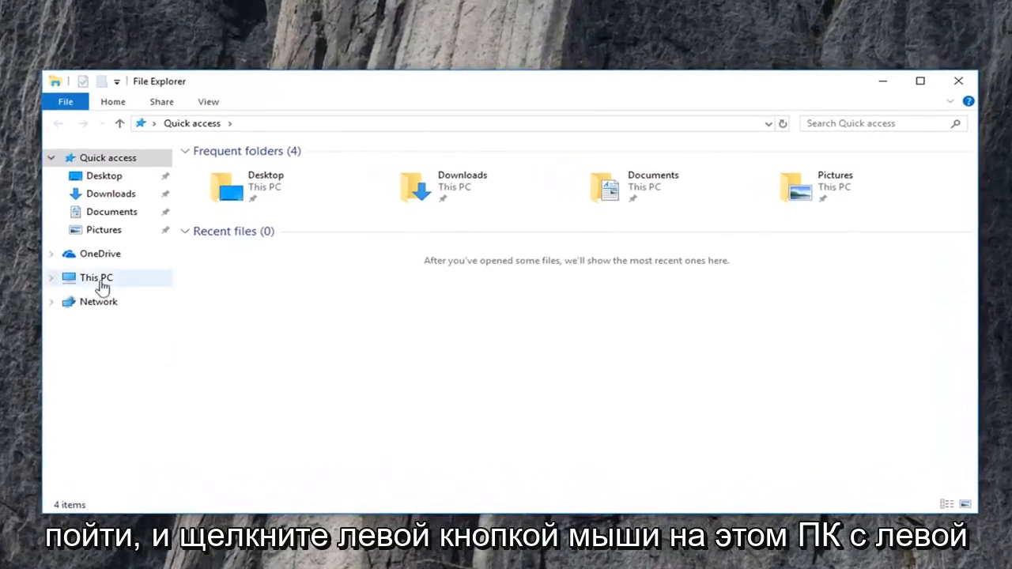
pyautogui.click(89, 283)
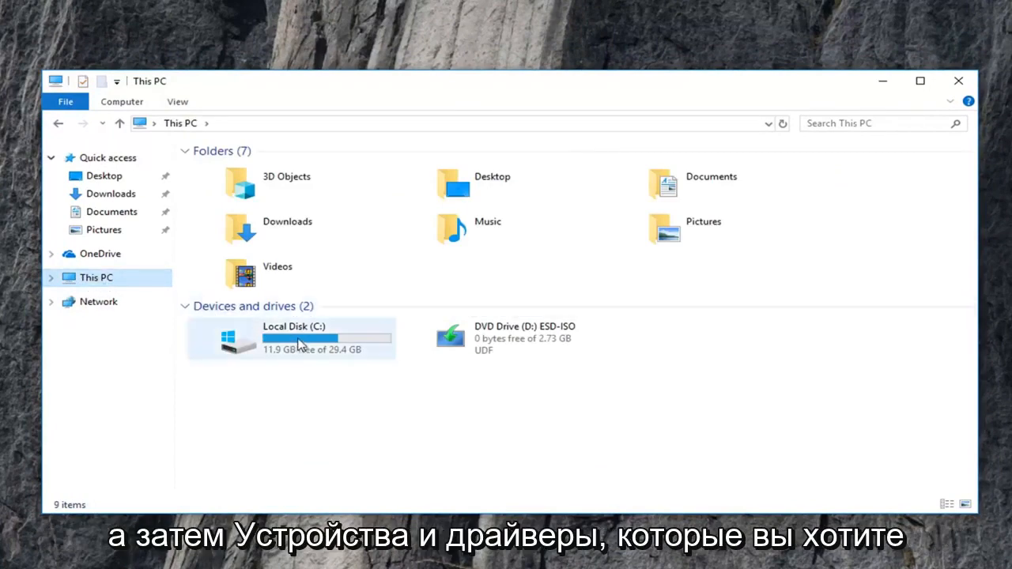
pyautogui.moveTo(261, 348)
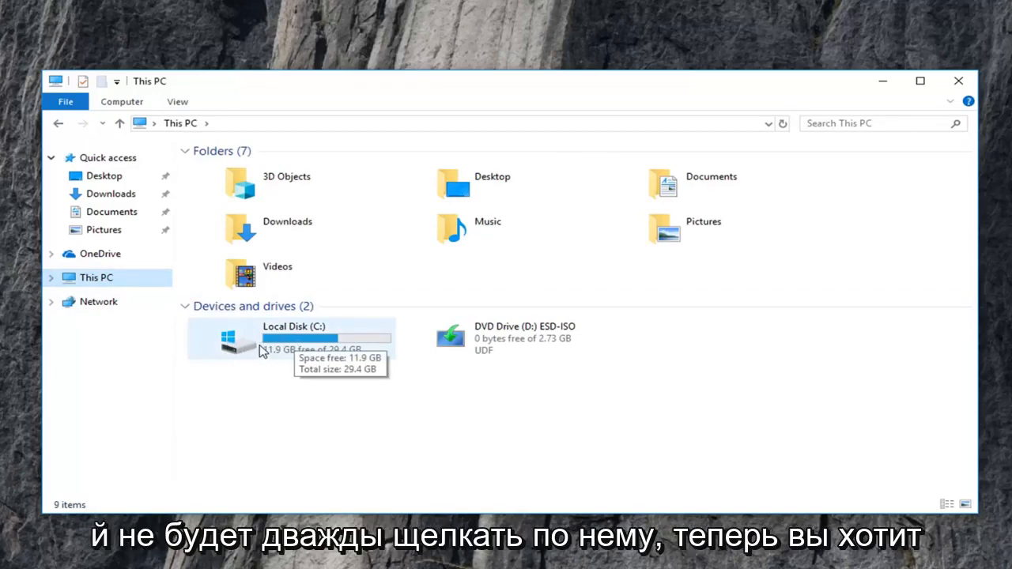
pyautogui.doubleClick(262, 354)
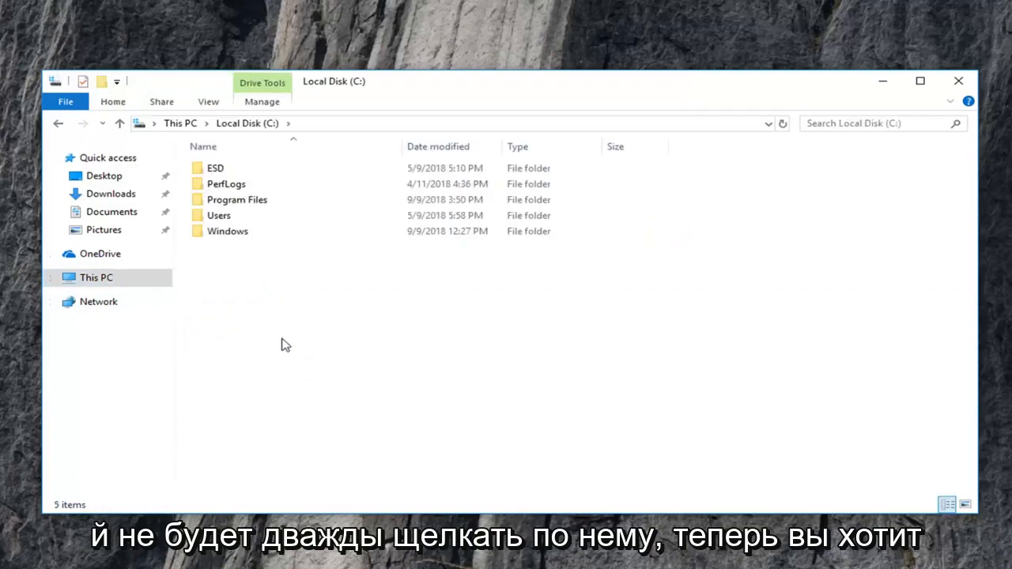
# Step: Open the Windows folder and then its SoftwareDistribution folder
pyautogui.doubleClick(233, 235)
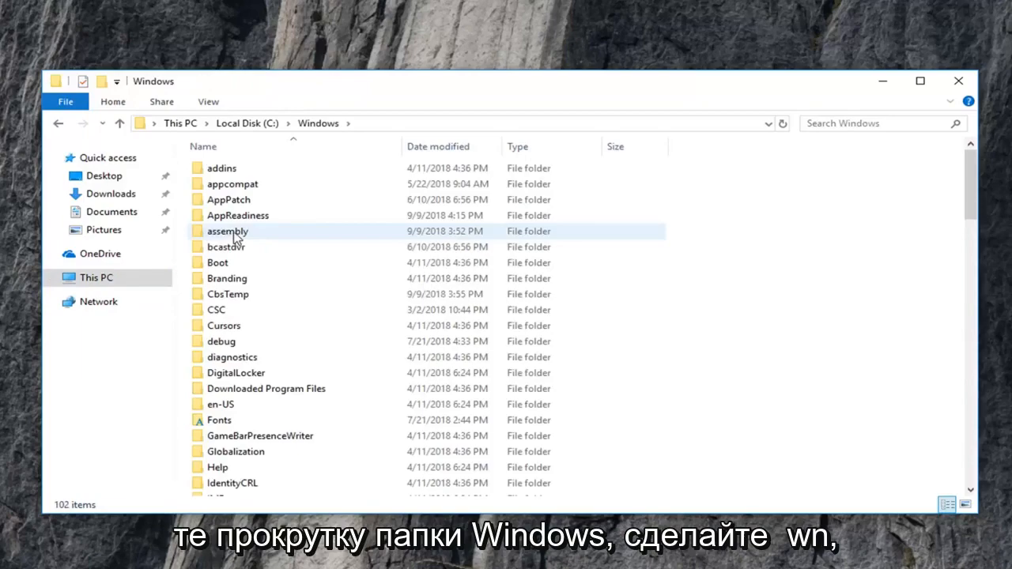
pyautogui.scroll(-3, 287, 296)
pyautogui.scroll(-4, 289, 295)
pyautogui.scroll(-4, 291, 301)
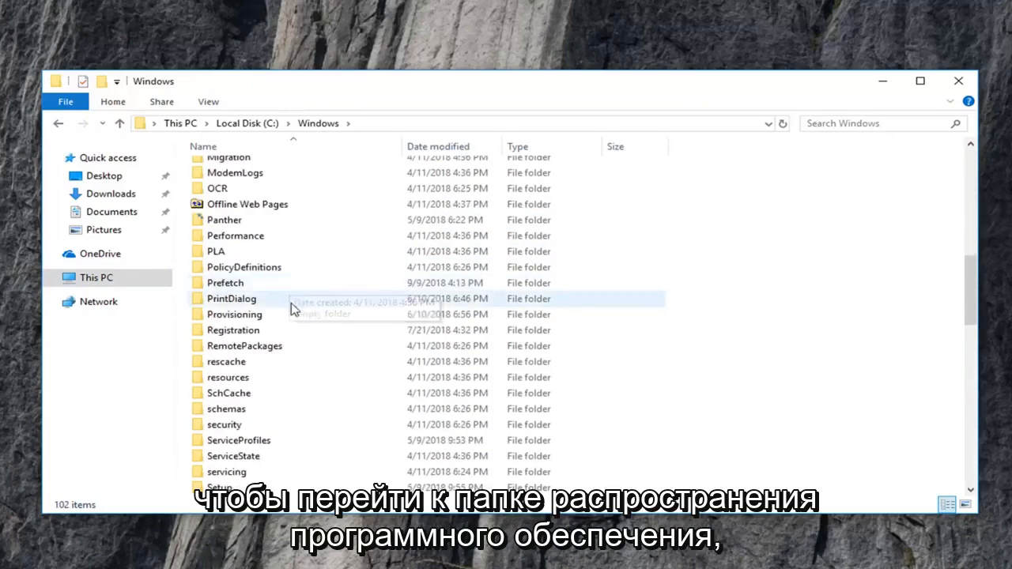
pyautogui.scroll(-3, 291, 308)
pyautogui.click(258, 414)
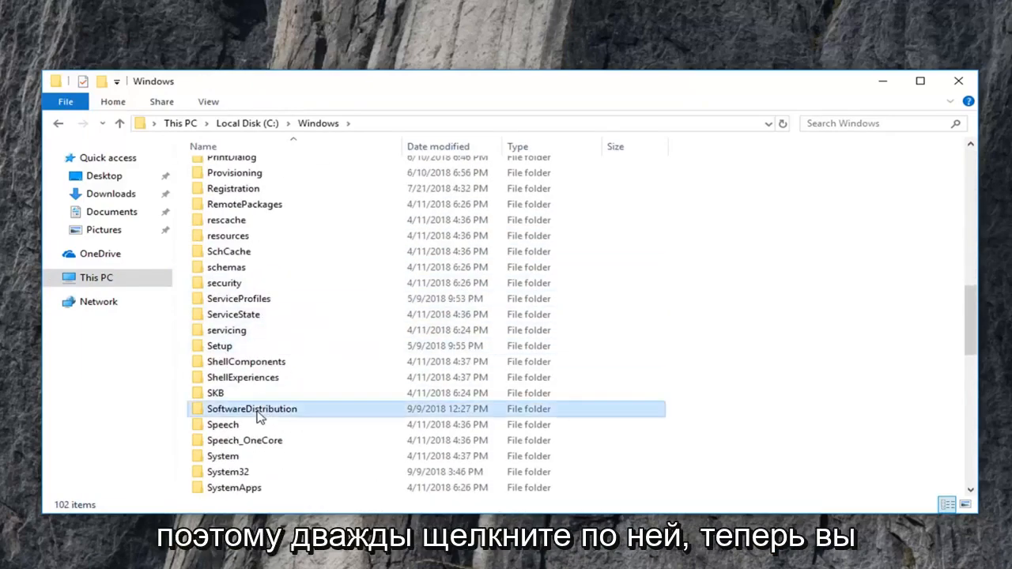
pyautogui.doubleClick(258, 415)
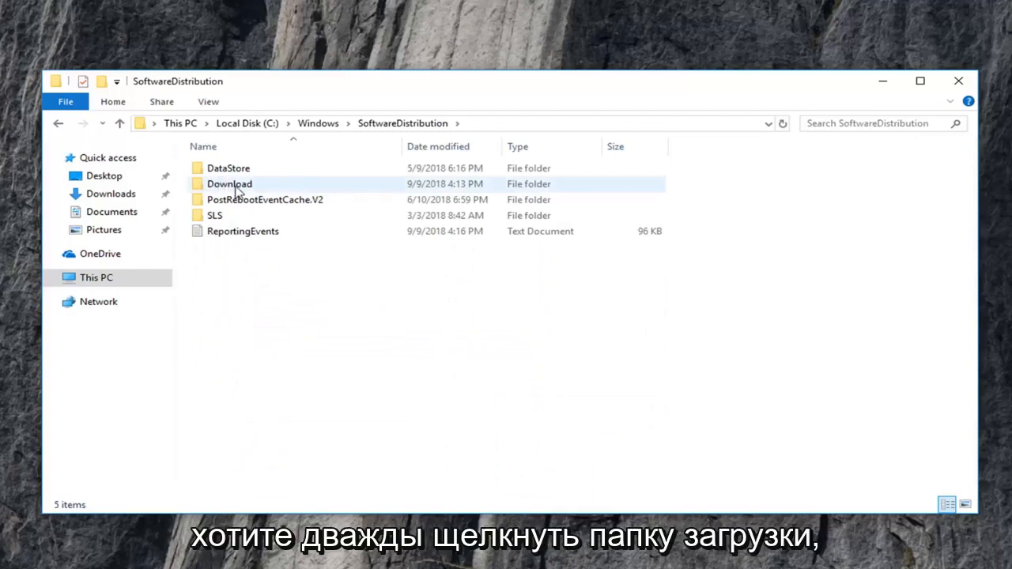
# Step: Select all 28 items in the Download folder and delete them, reaching the permission prompt
pyautogui.doubleClick(236, 186)
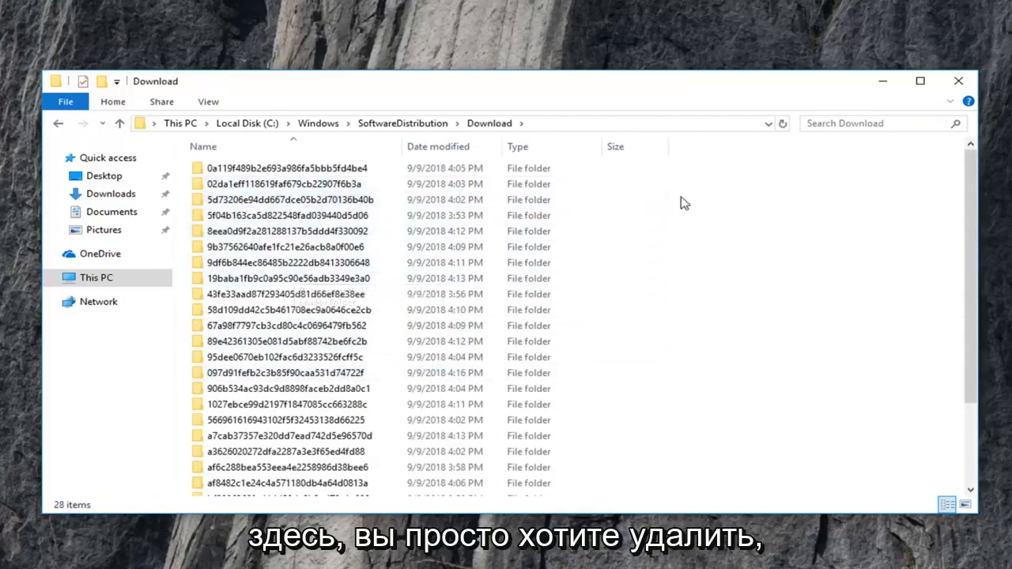
pyautogui.moveTo(781, 169); pyautogui.dragTo(398, 338)
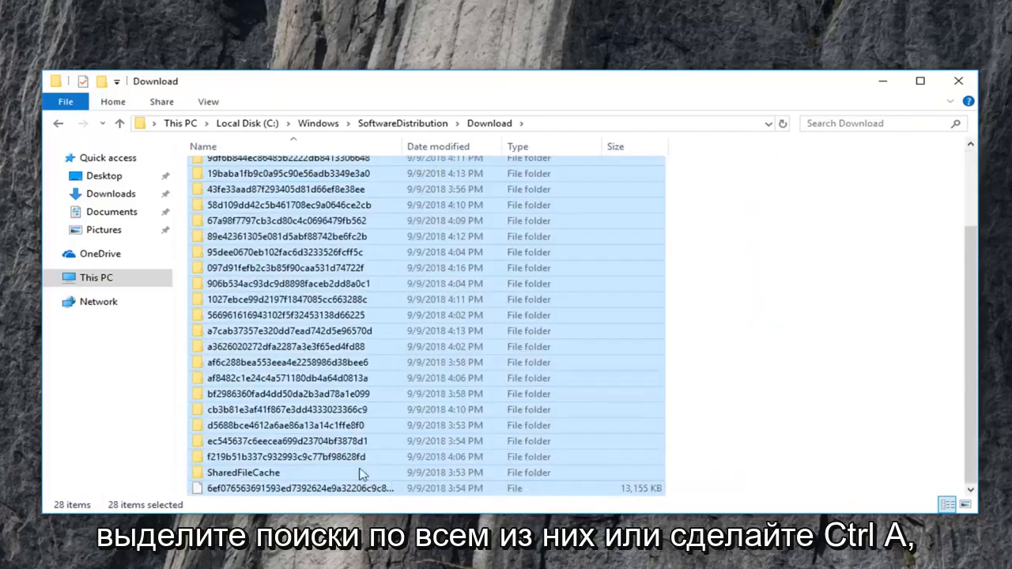
pyautogui.scroll(2, 398, 339)
pyautogui.rightClick(307, 216)
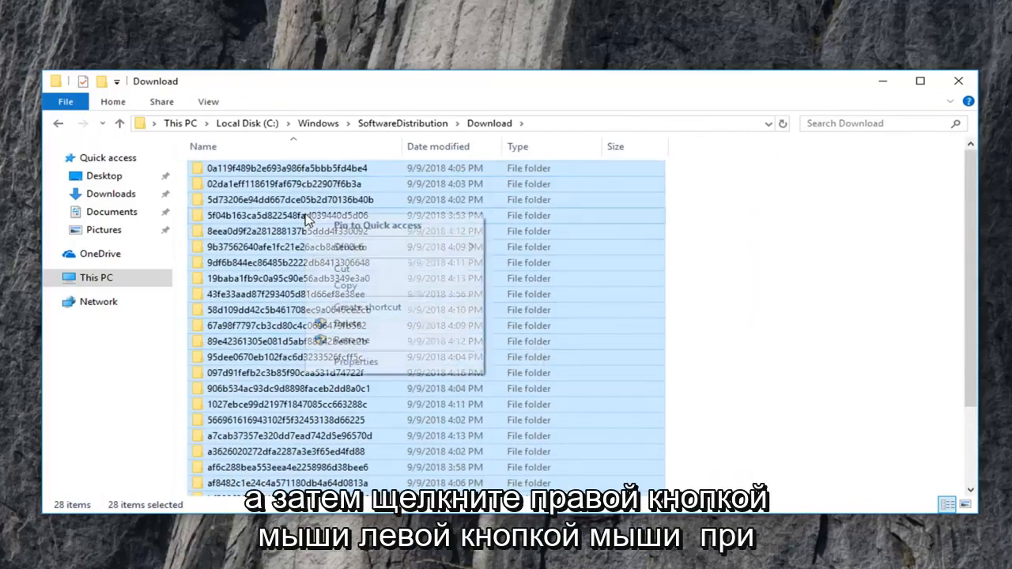
pyautogui.click(342, 325)
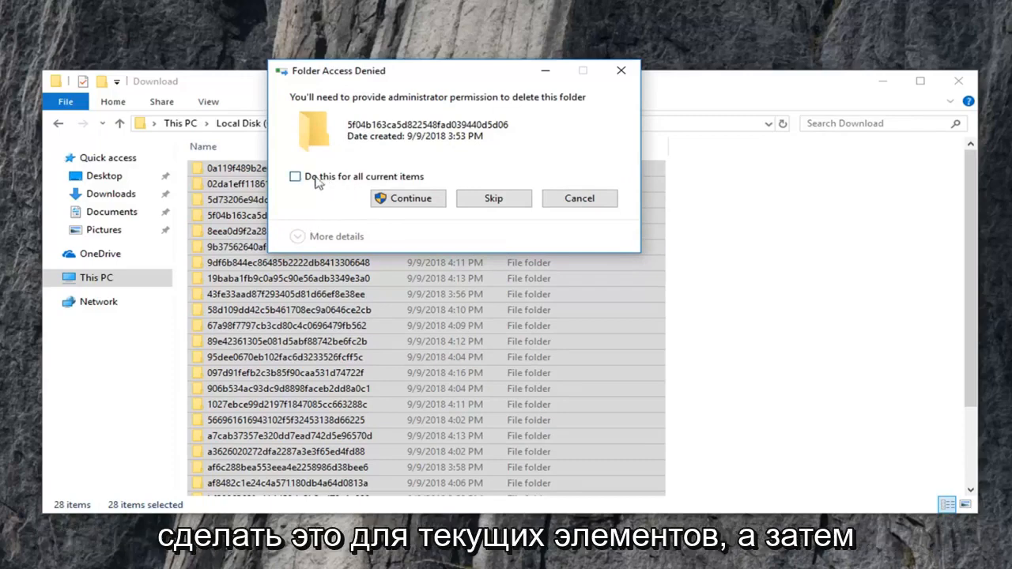
# Step: Continue with administrator permission so the Download folder items are recycled
pyautogui.click(406, 201)
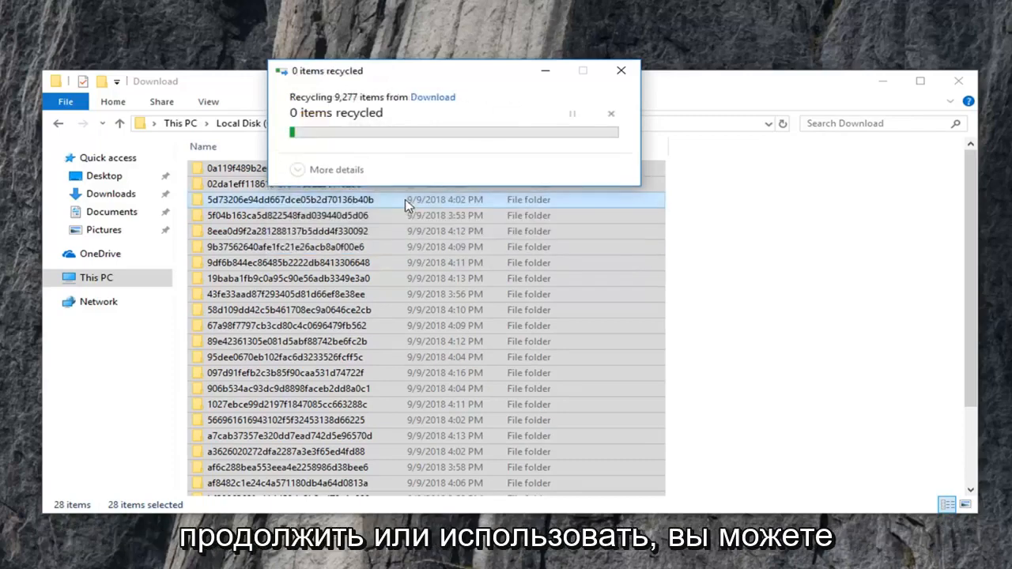